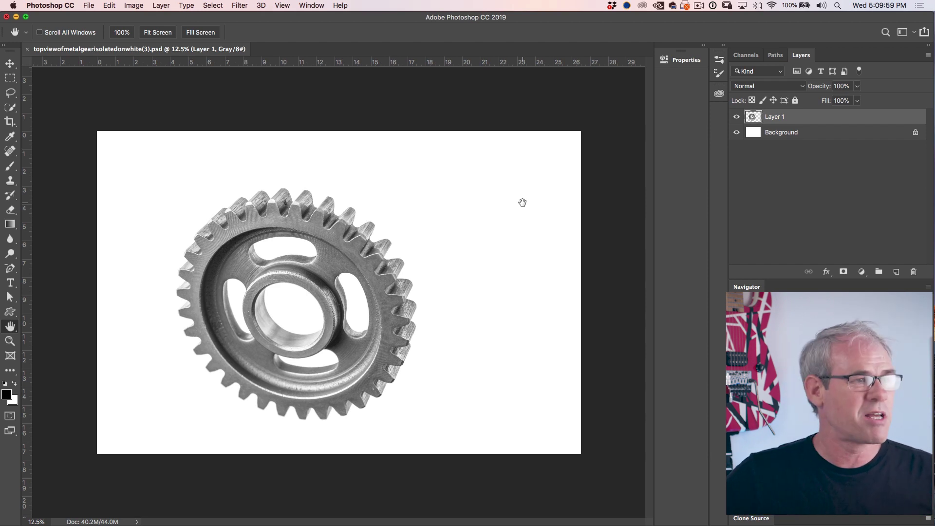
Step: Switch to the Move tool and give the gear layer a black-to-white Foreground to Background Gradient Overlay
click(15, 67)
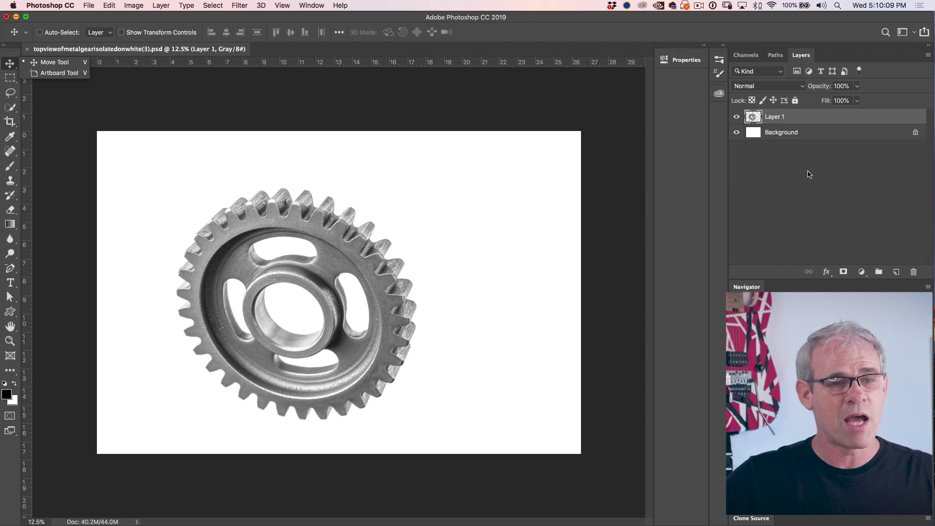
click(826, 274)
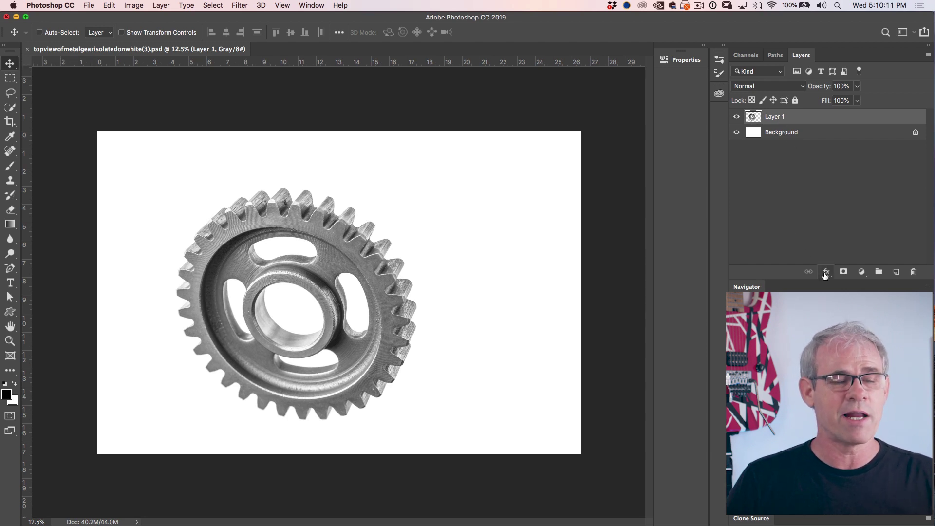
click(826, 273)
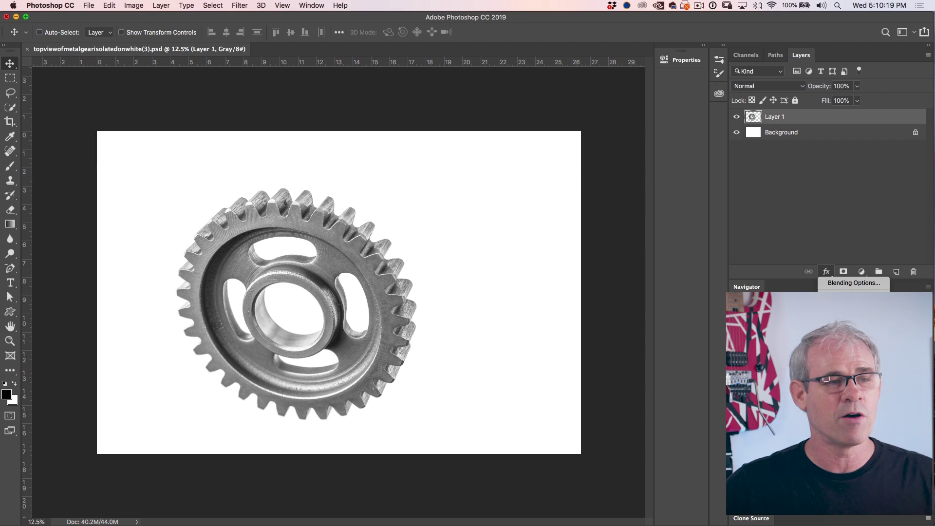
click(853, 360)
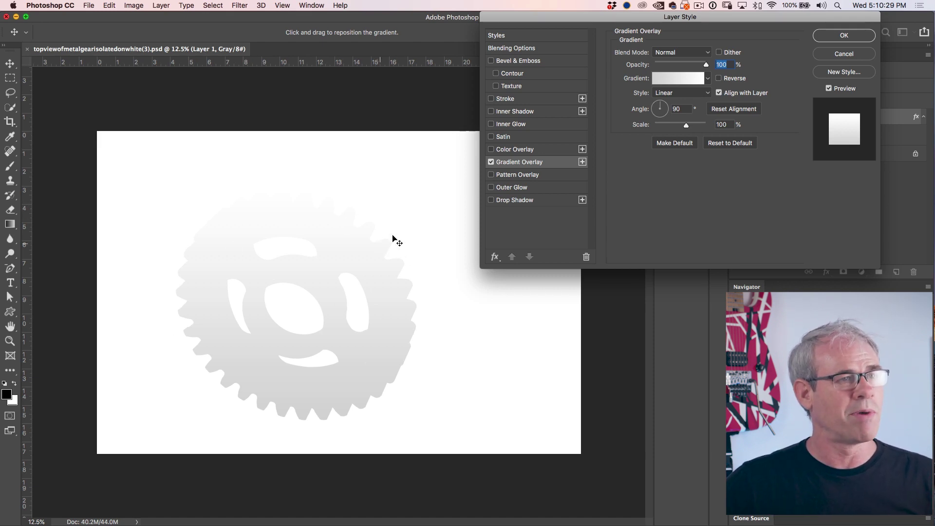
click(706, 79)
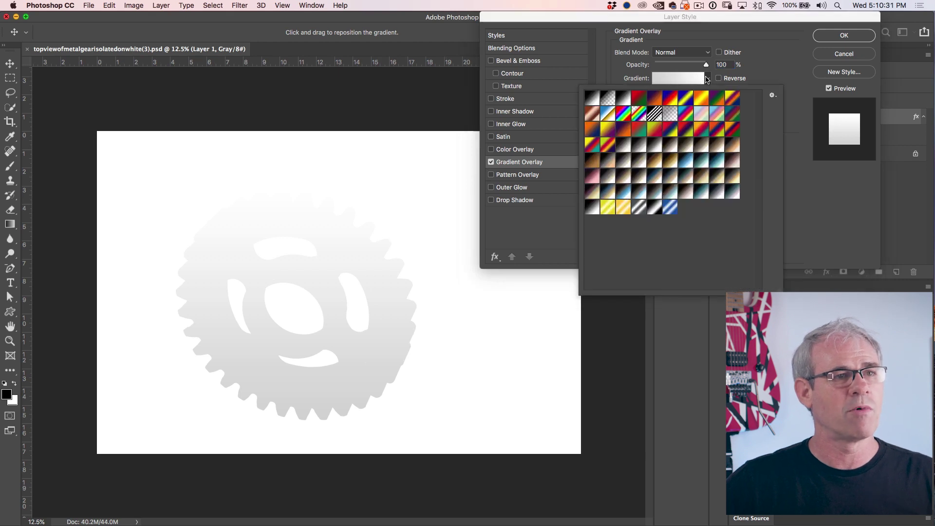
click(598, 101)
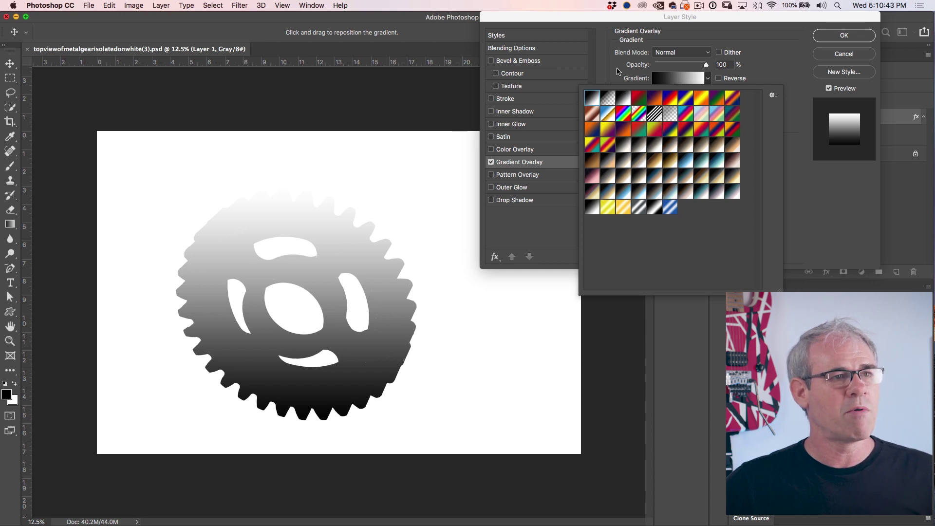
click(612, 81)
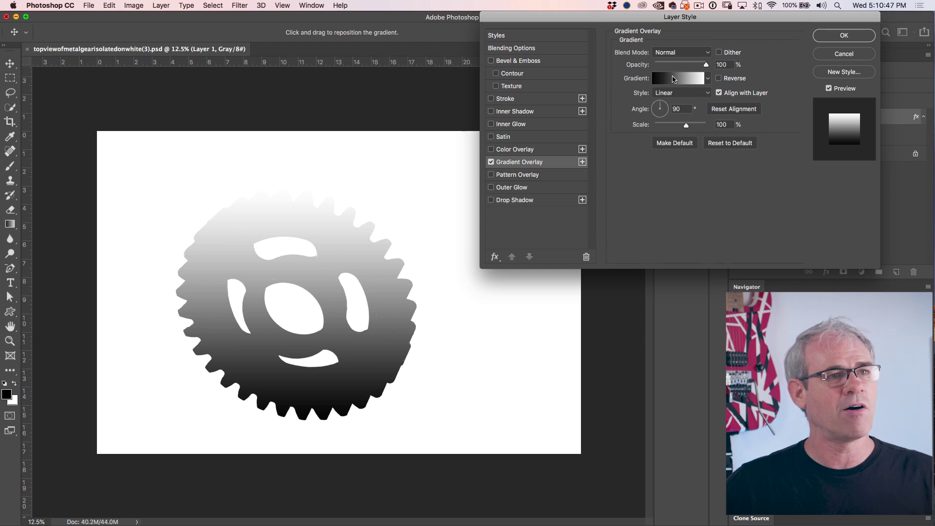
click(673, 79)
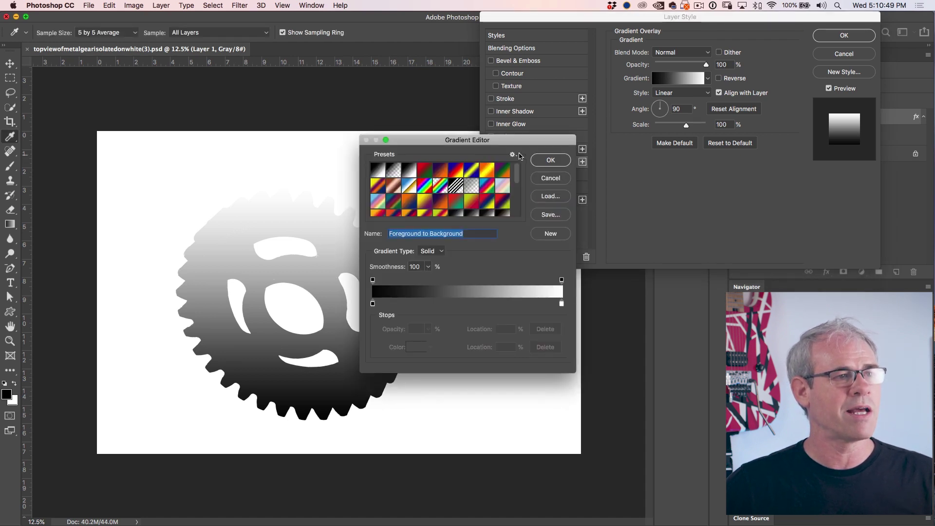
Step: Change the gradient's white stop to grey #858383, sampled from the gear, and accept the gradient
drag(520, 143, 629, 104)
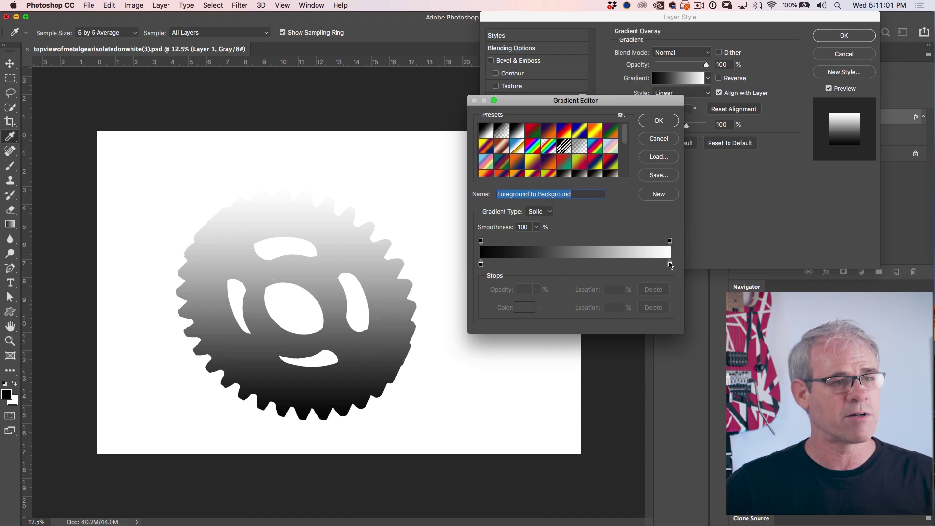
click(670, 264)
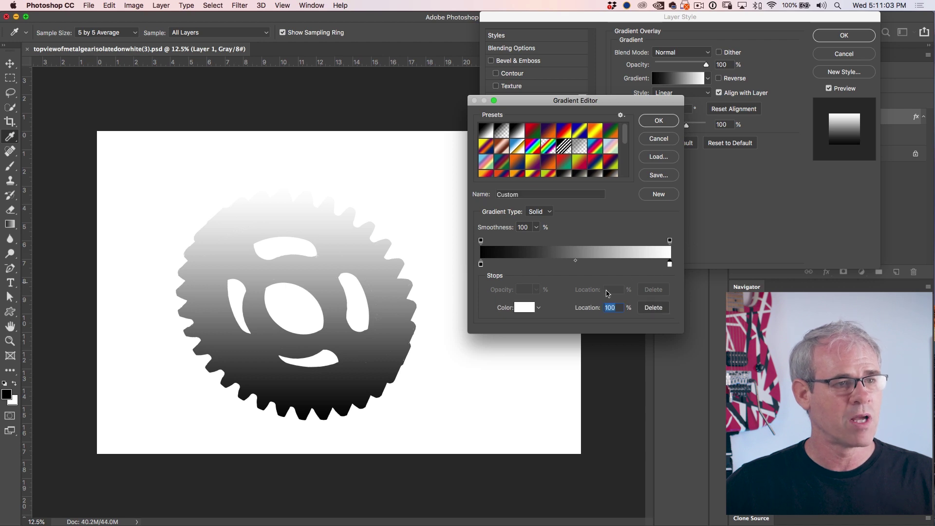
click(524, 307)
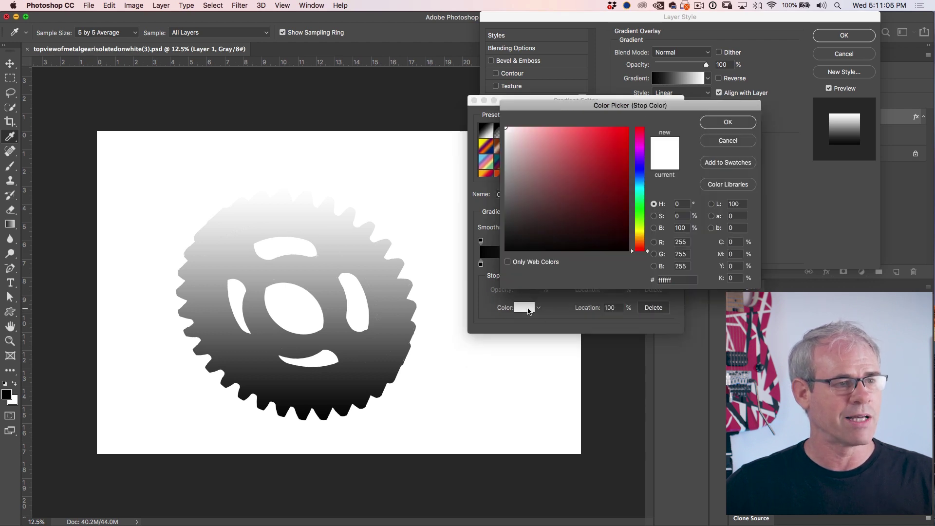
click(504, 187)
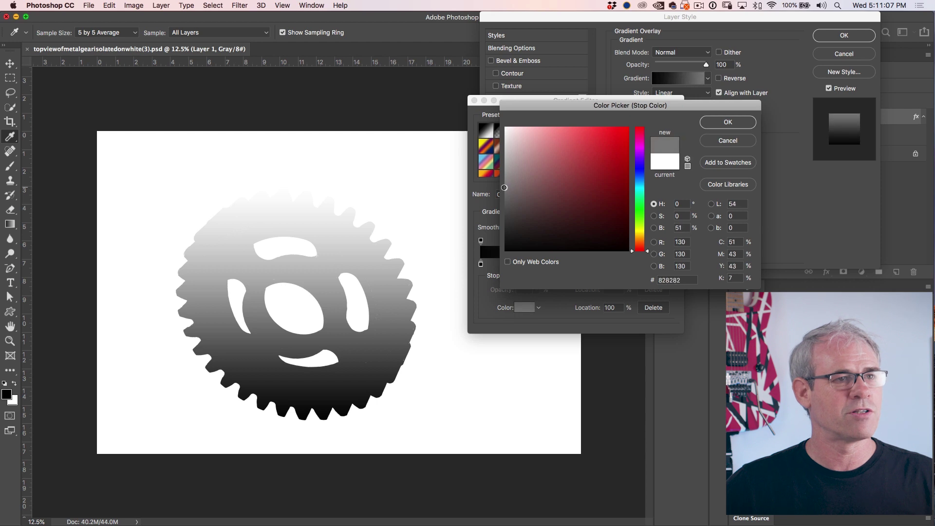
drag(501, 191, 504, 194)
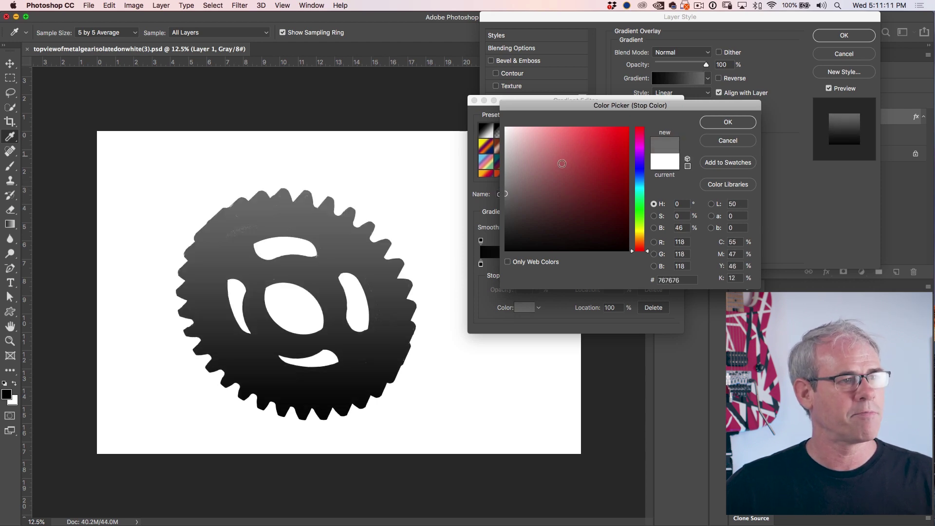
click(368, 278)
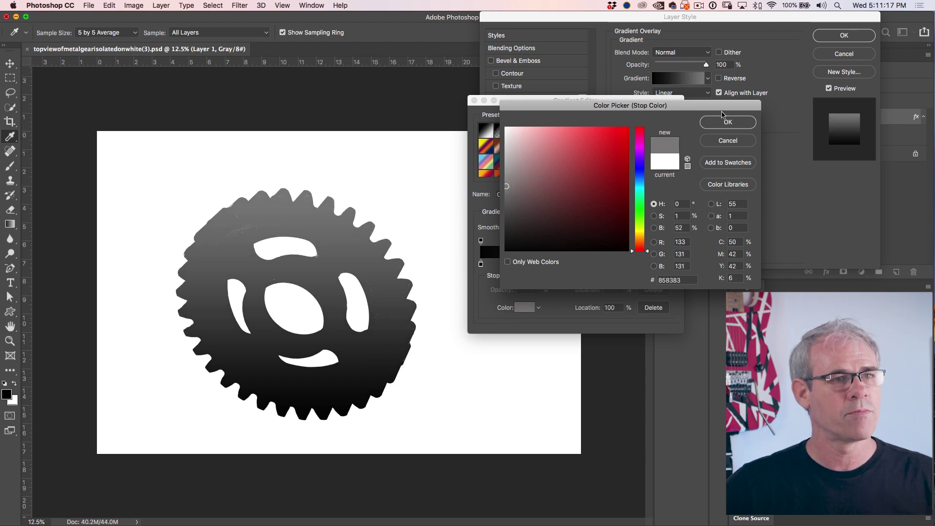
click(732, 122)
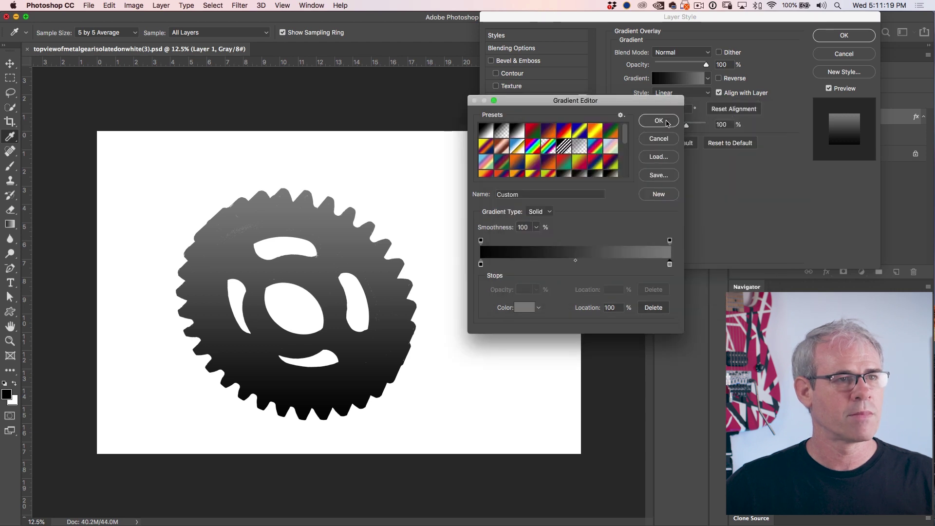
click(658, 121)
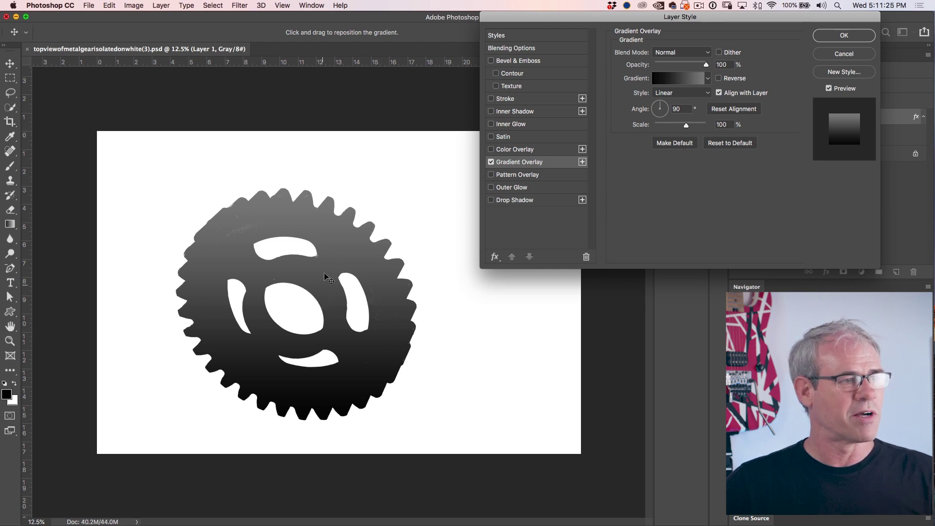
Step: Drag the gradient lower over the gear and confirm the Gradient Overlay on Layer 1
mouse_move(341, 224)
mouse_down()
mouse_move(329, 292)
mouse_move(341, 163)
mouse_move(331, 272)
mouse_move(328, 240)
mouse_move(345, 211)
mouse_move(335, 239)
mouse_up()
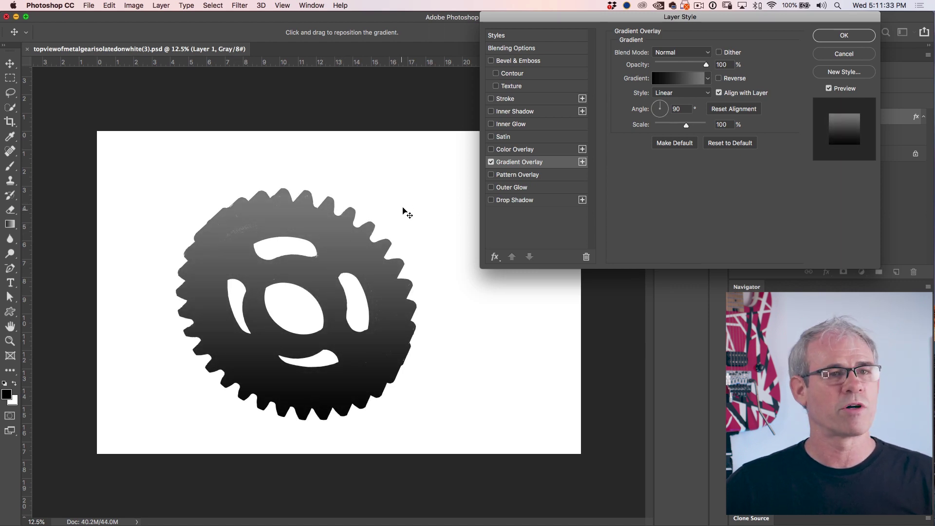
click(839, 36)
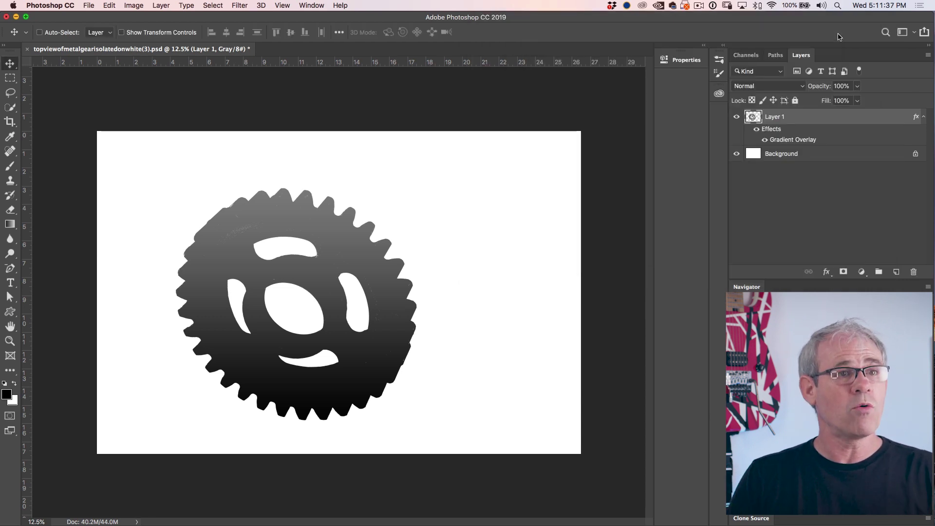
Step: Convert Layer 1's Gradient Overlay effect into a separate clipped layer, 'Layer 1's Gradient Fill'
right_click(775, 131)
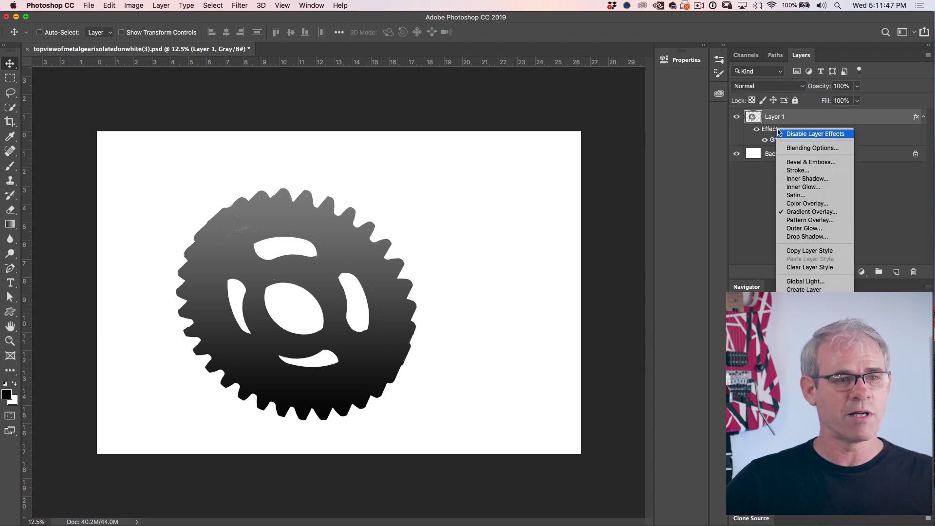
click(814, 289)
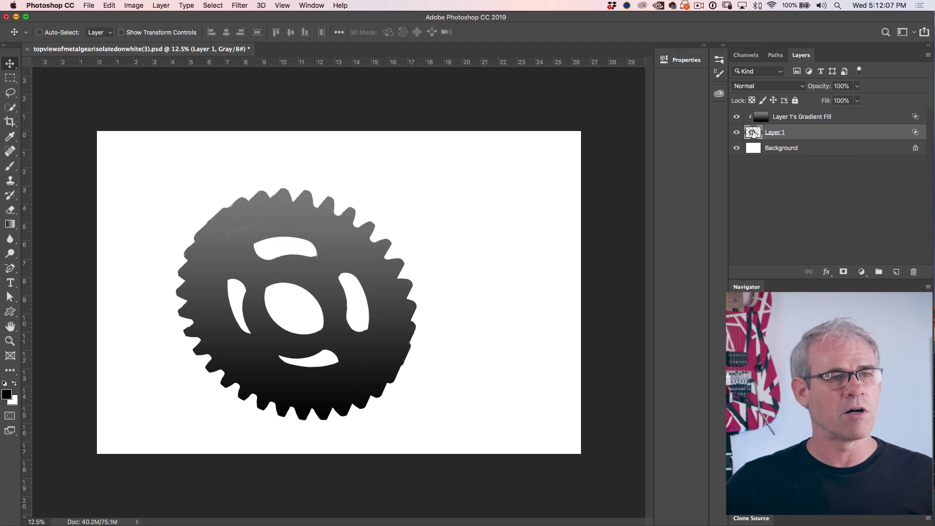
Step: Load Layer 1's gear outline as a selection and add it as a mask on the Gradient Fill layer
key(super)
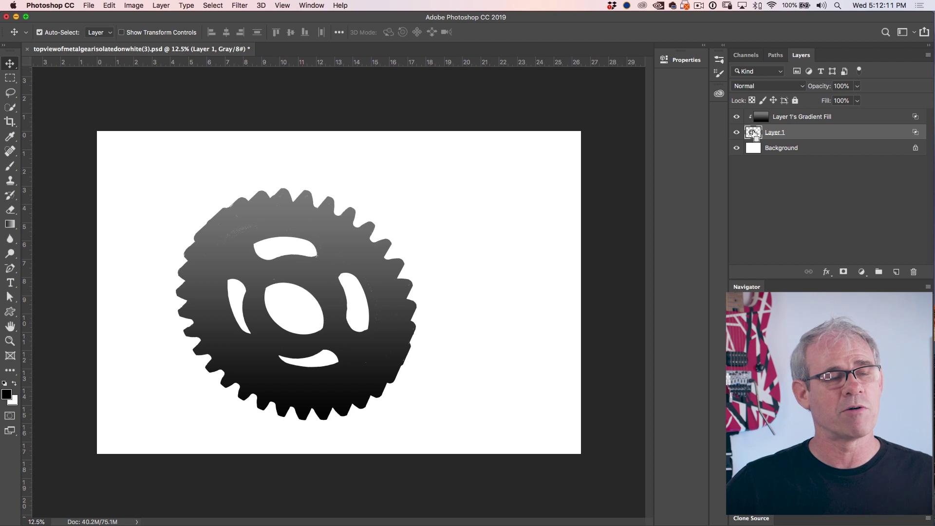
super+click(753, 132)
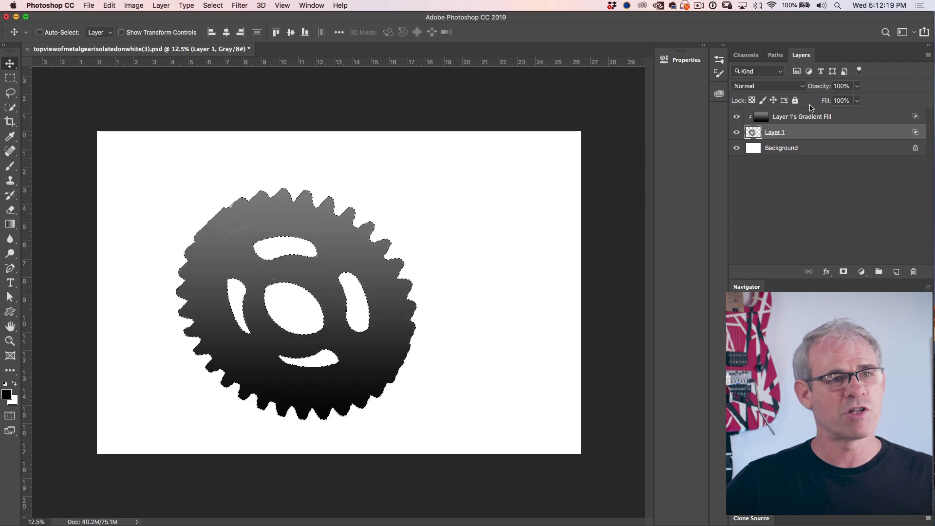
key(super+d)
click(766, 119)
super+click(766, 120)
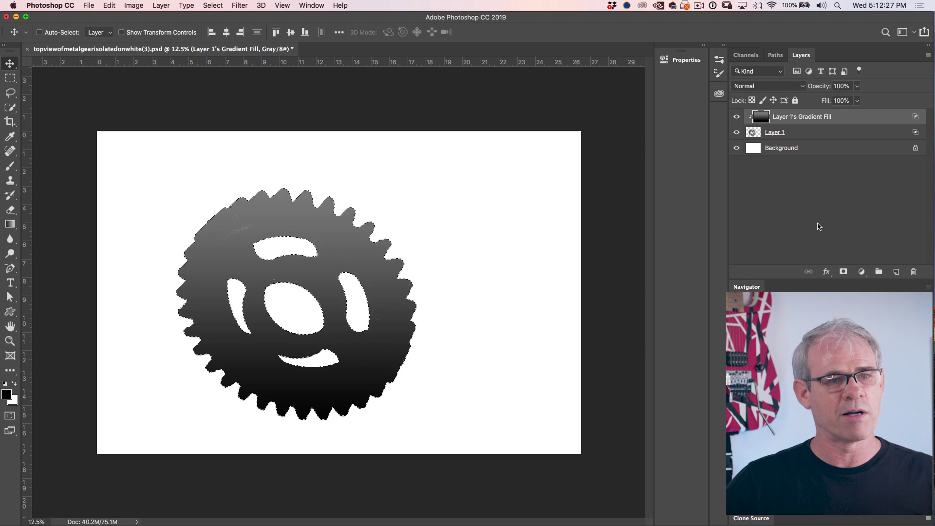
click(843, 272)
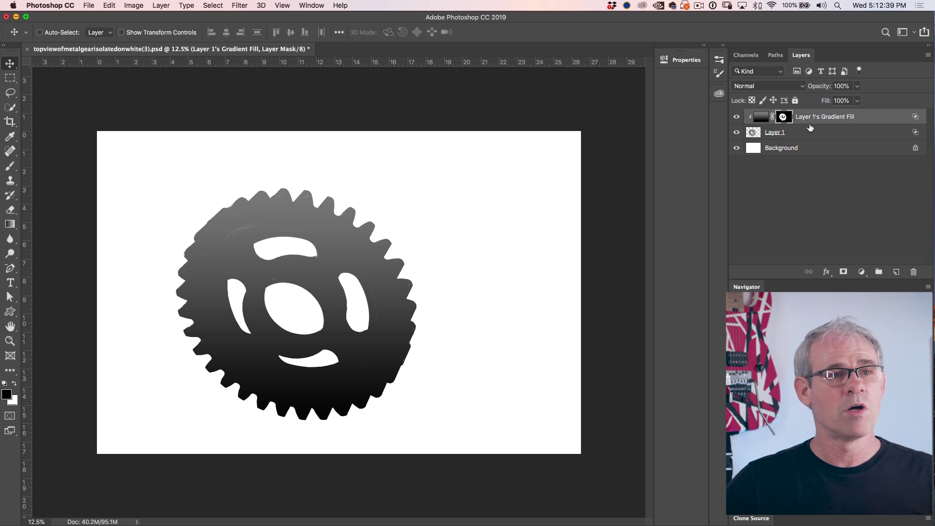
Step: Apply the gear-shaped mask permanently and move the Gradient Fill layer beneath Layer 1
right_click(790, 117)
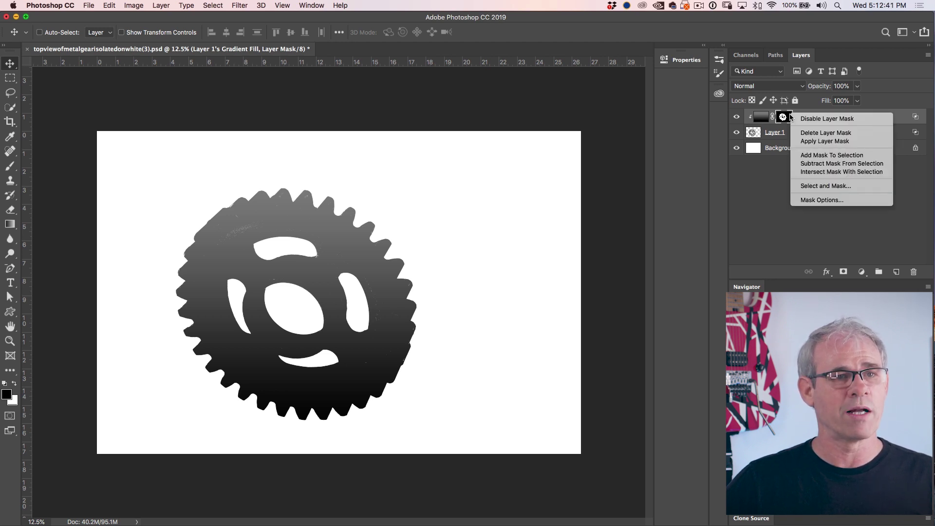
click(820, 141)
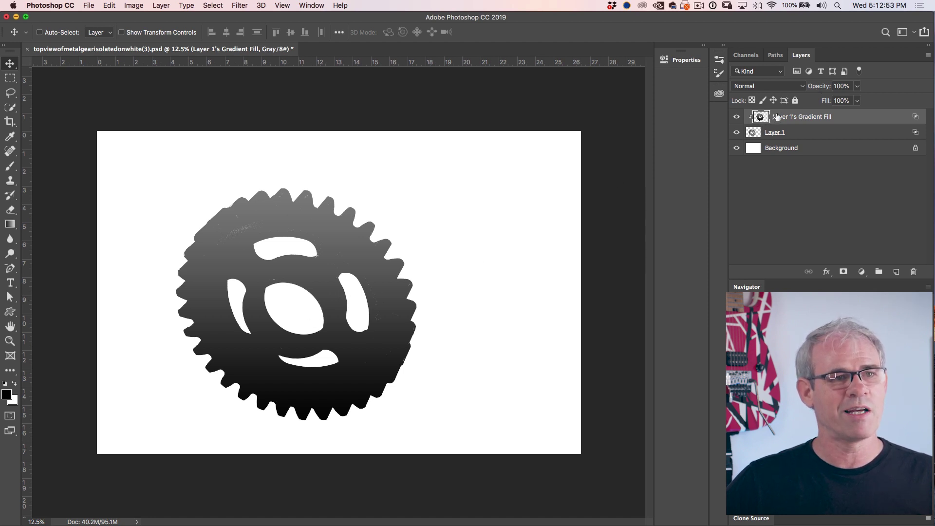
drag(777, 117, 767, 139)
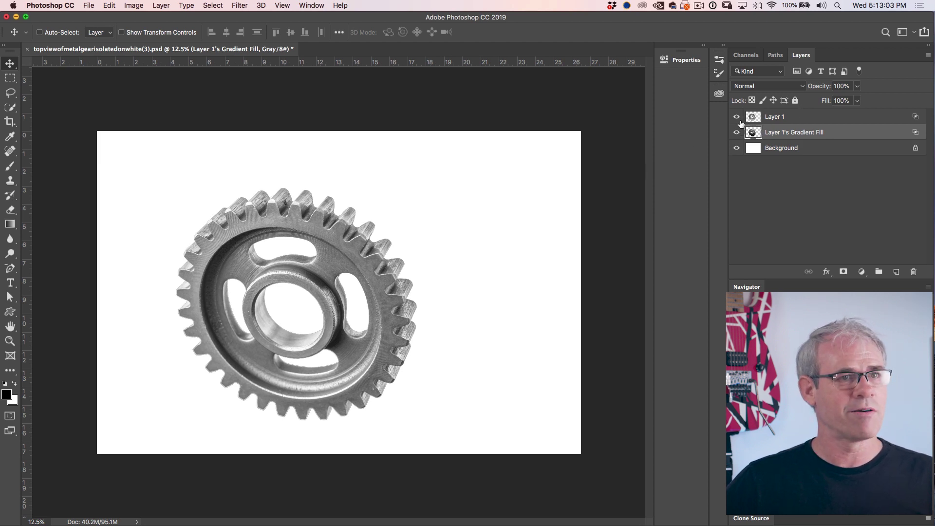
click(737, 118)
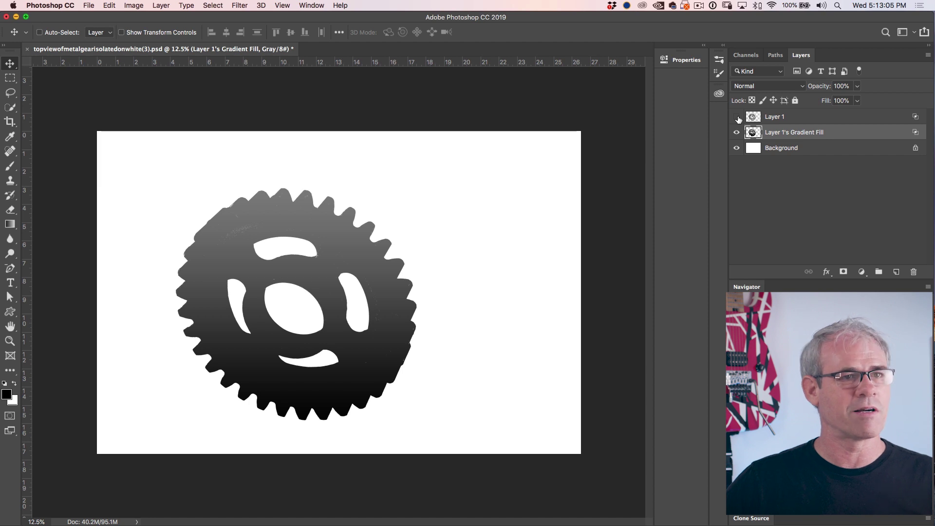
click(737, 117)
click(753, 124)
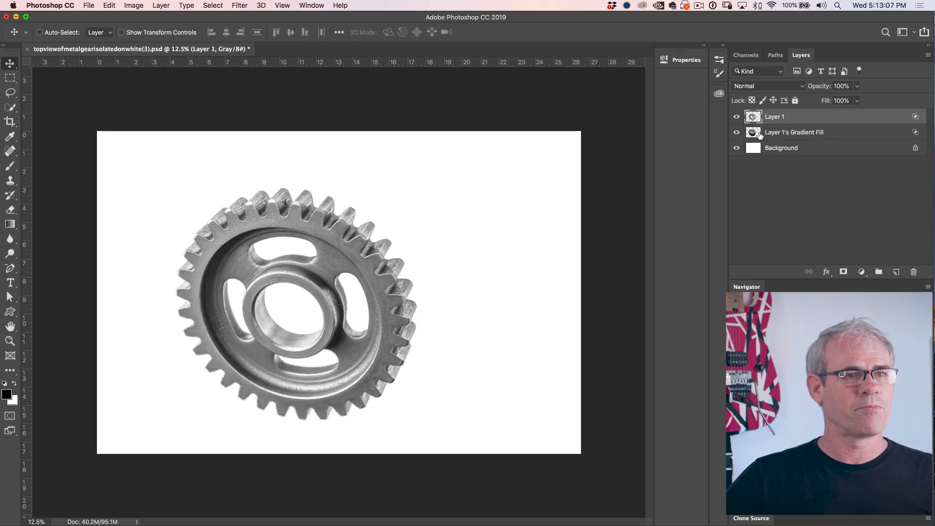
click(768, 132)
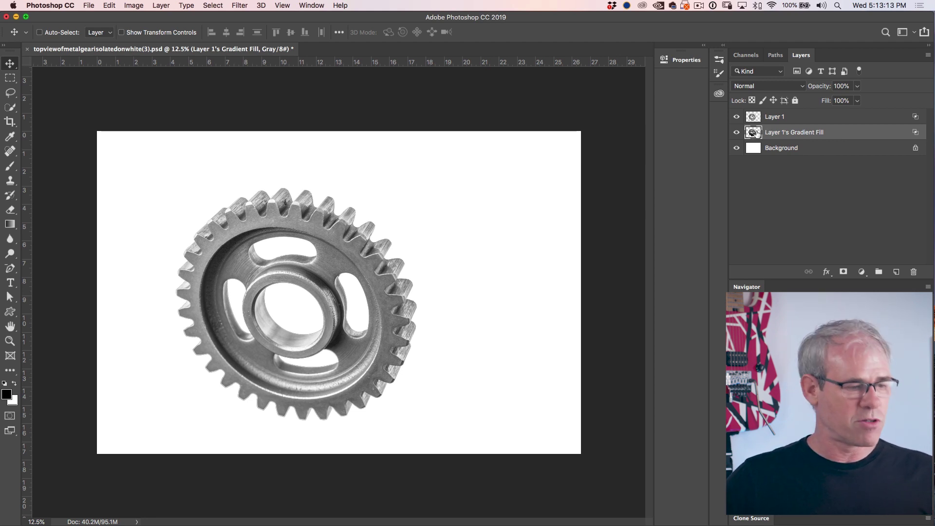
key(super)
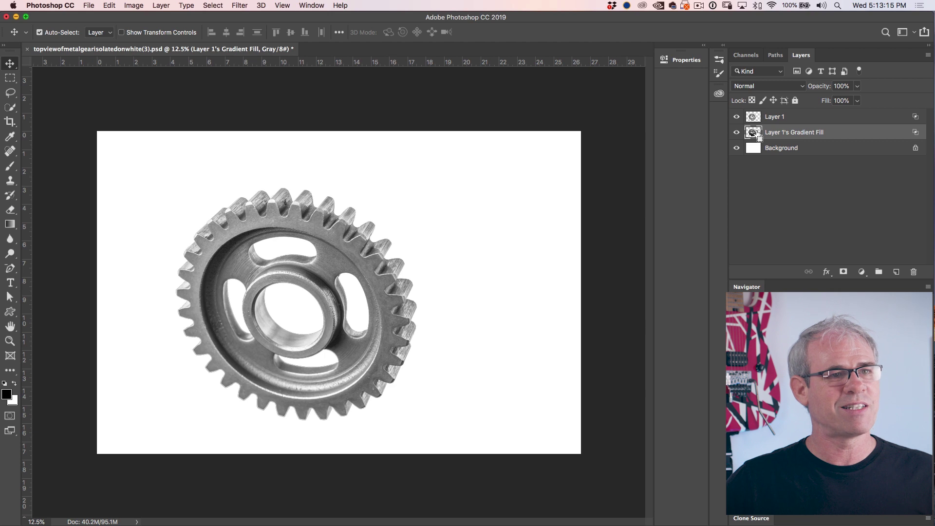
Step: Squash the gradient fill layer to about 46% height, anchored at its bottom-centre reference point
key(super+t)
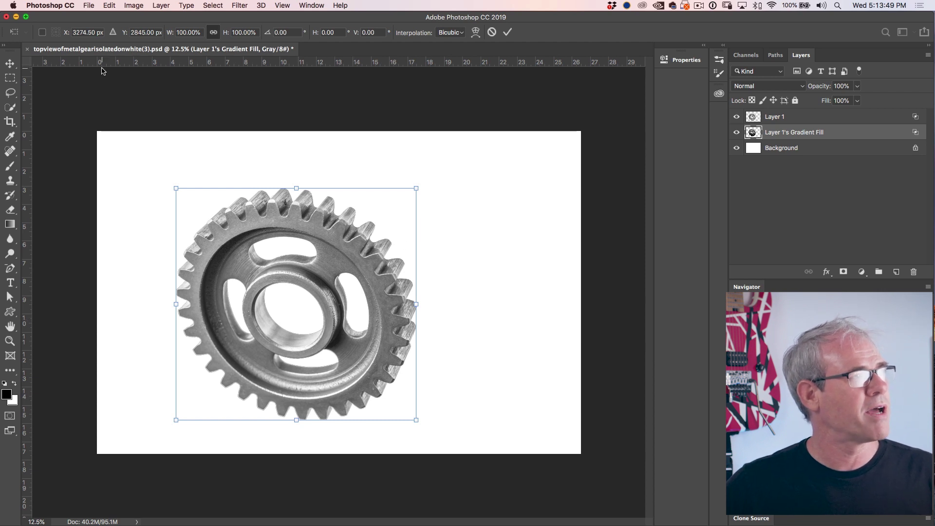
click(42, 33)
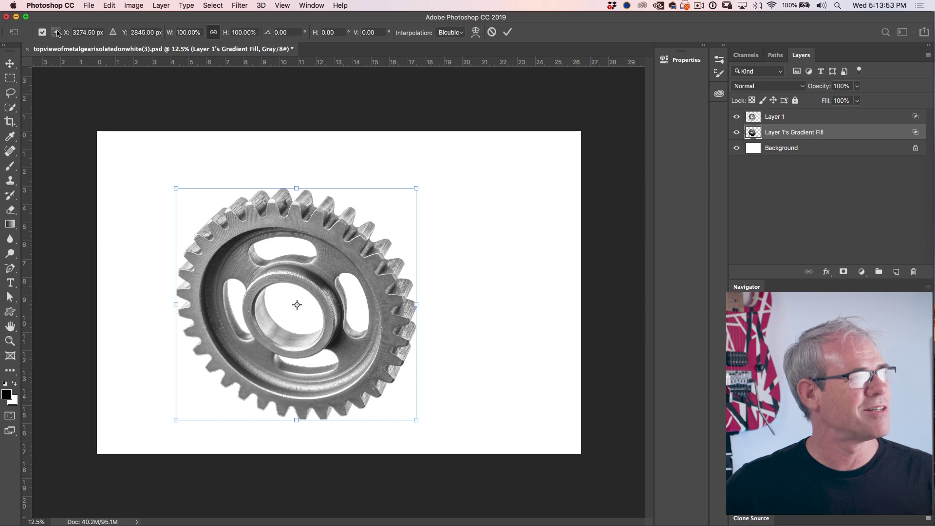
click(56, 36)
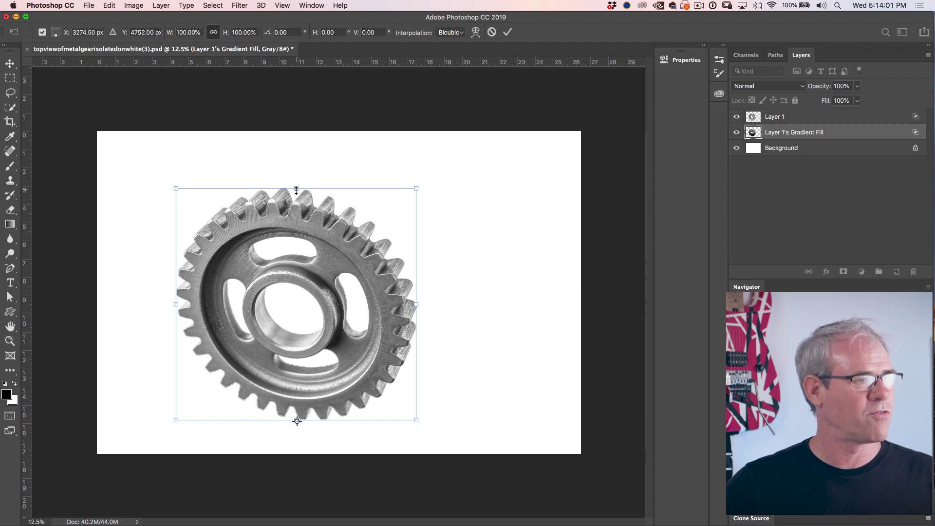
drag(296, 190, 354, 315)
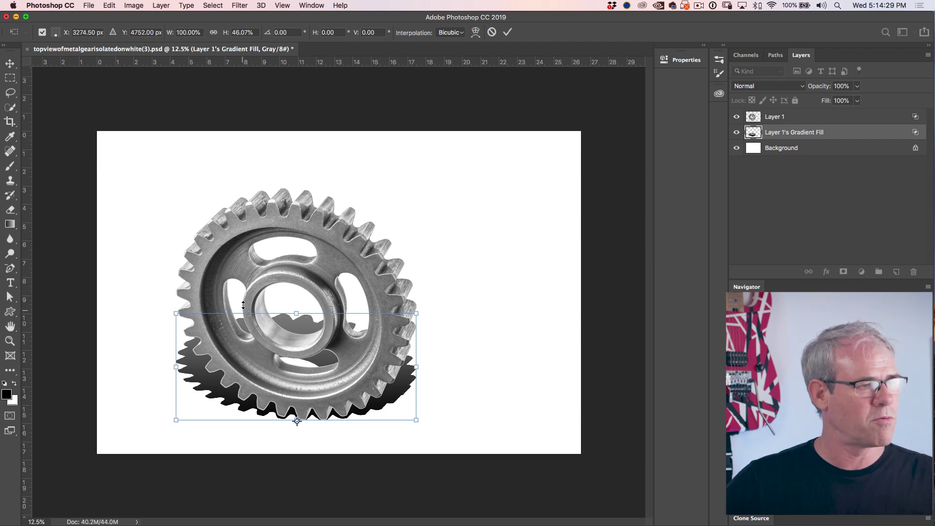
Step: Skew the flattened shadow so its top leans right, roughly -31.76°
right_click(298, 333)
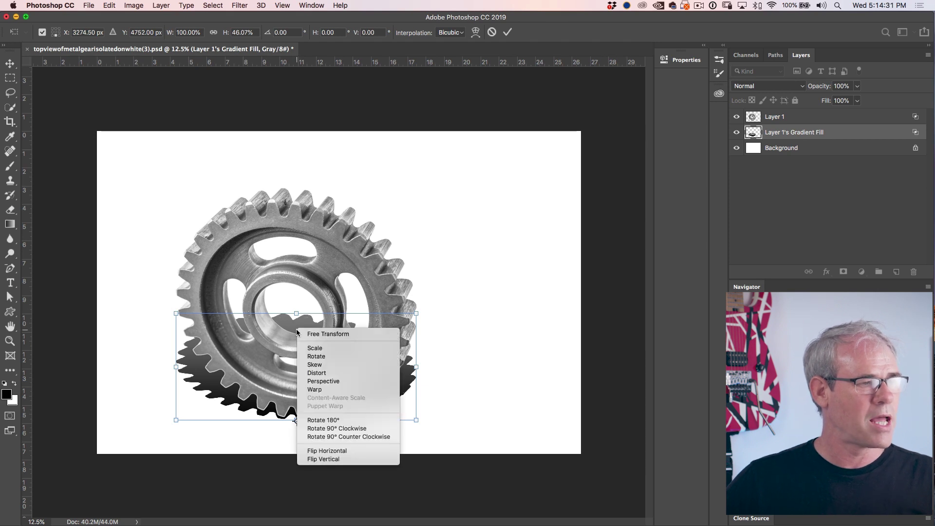
click(329, 366)
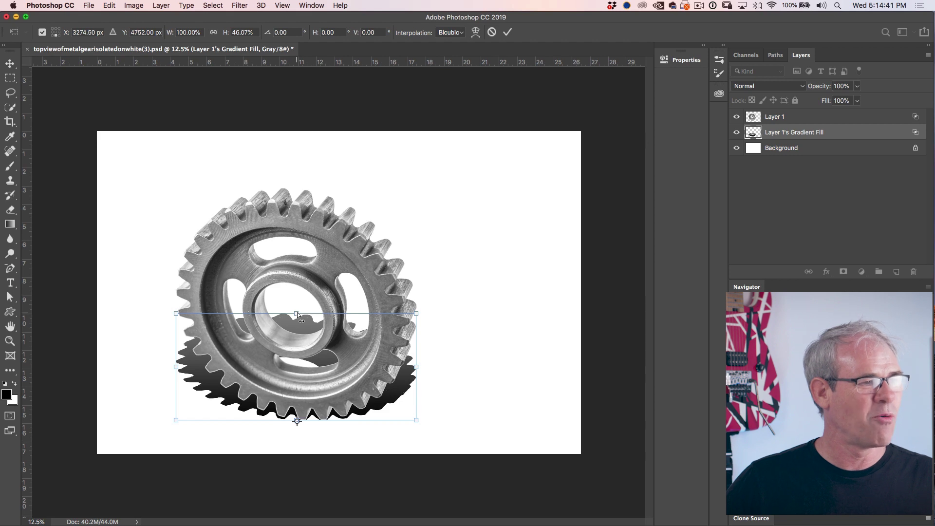
drag(298, 315, 361, 315)
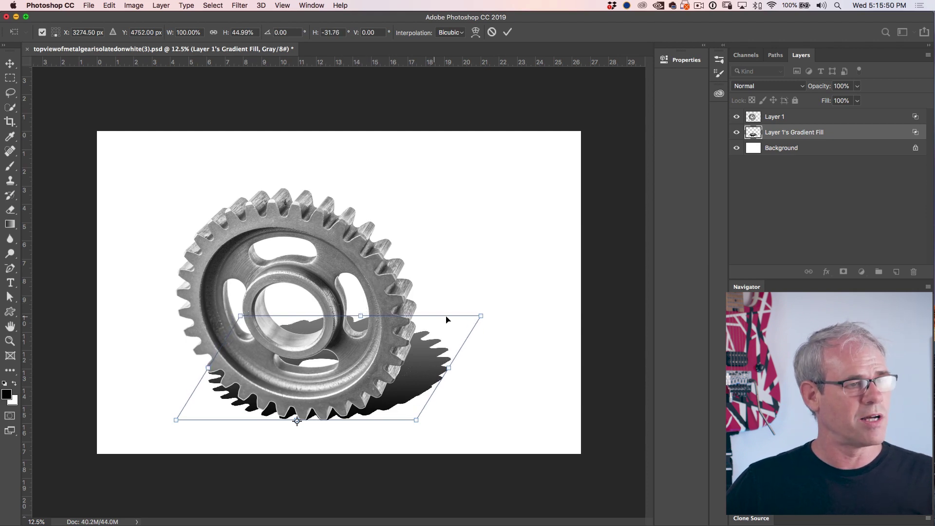
Step: Distort the shadow's far corners up and inward, committing at 52.62% height and -28.22° skew
right_click(397, 346)
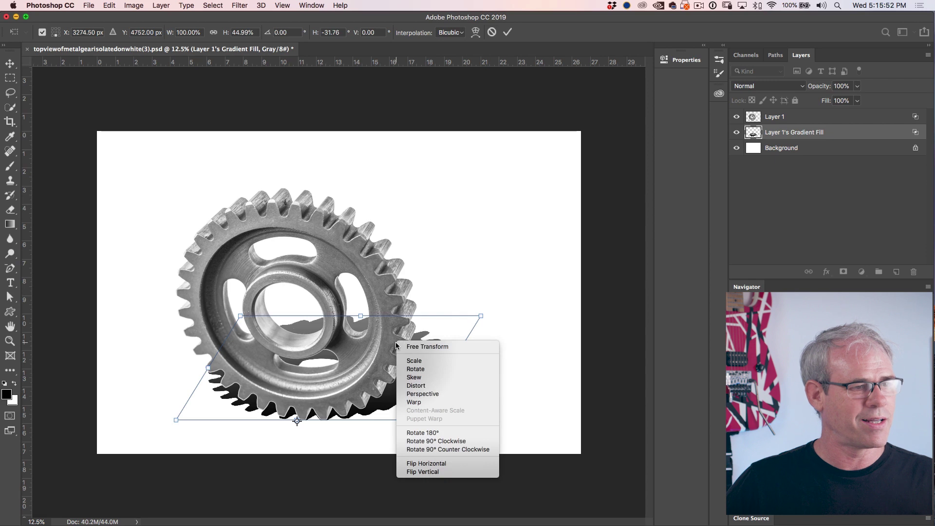
click(416, 386)
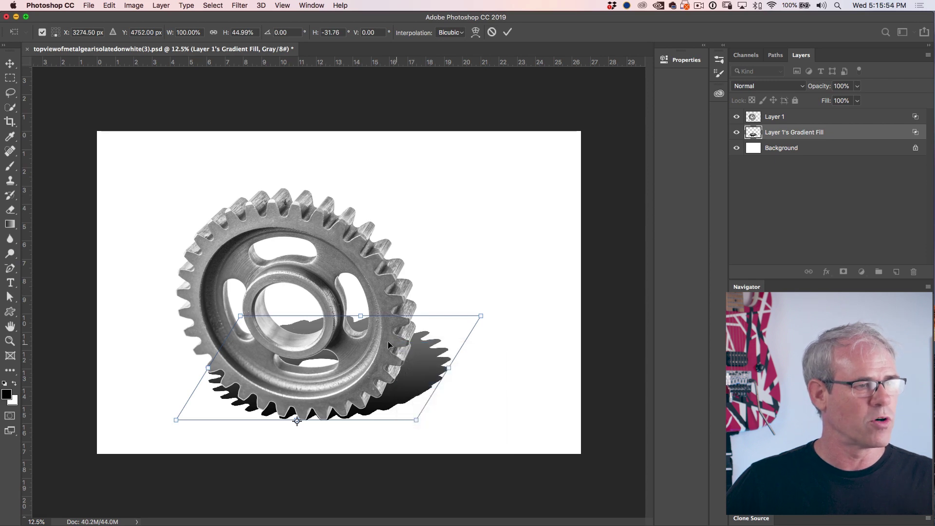
drag(481, 316, 480, 306)
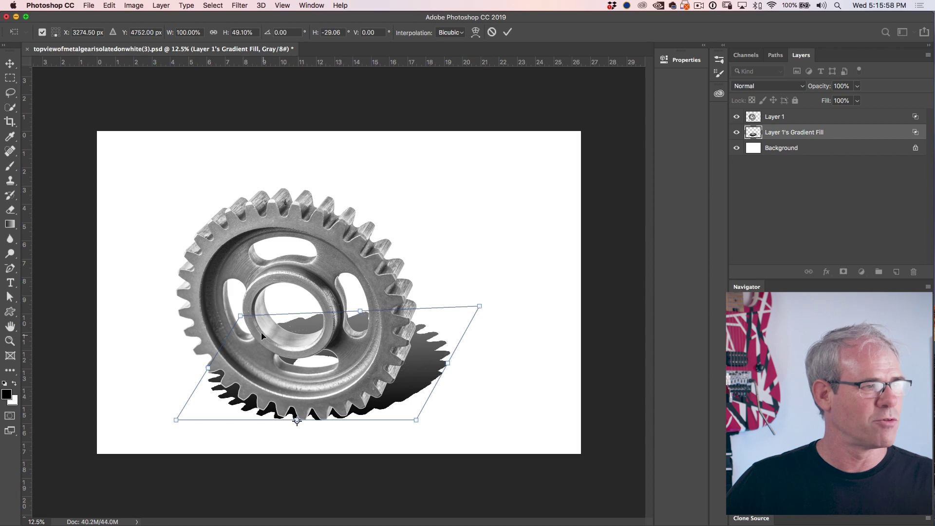
drag(242, 316, 249, 307)
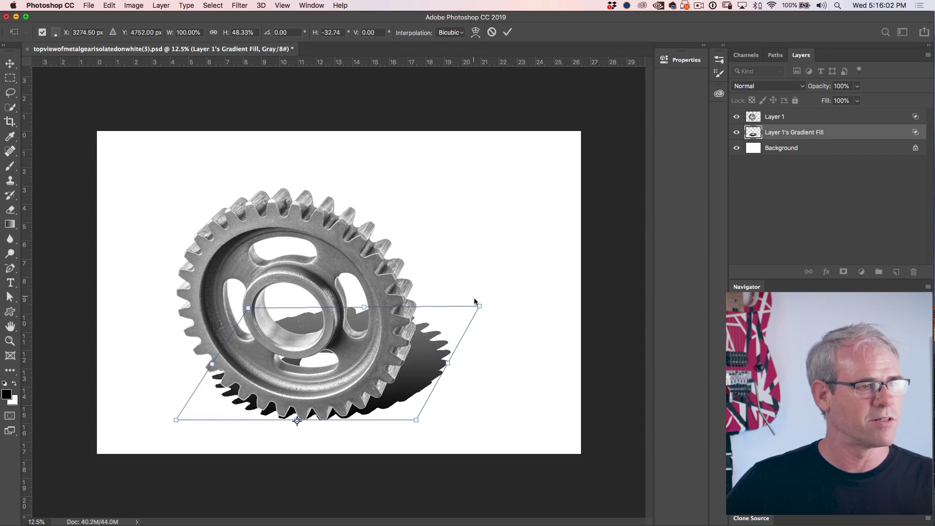
drag(480, 306, 471, 299)
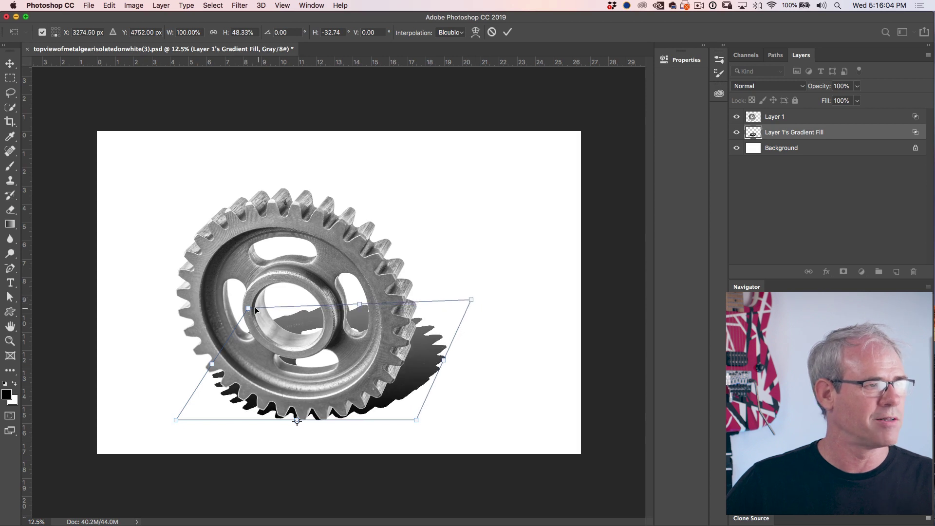
drag(251, 308, 241, 298)
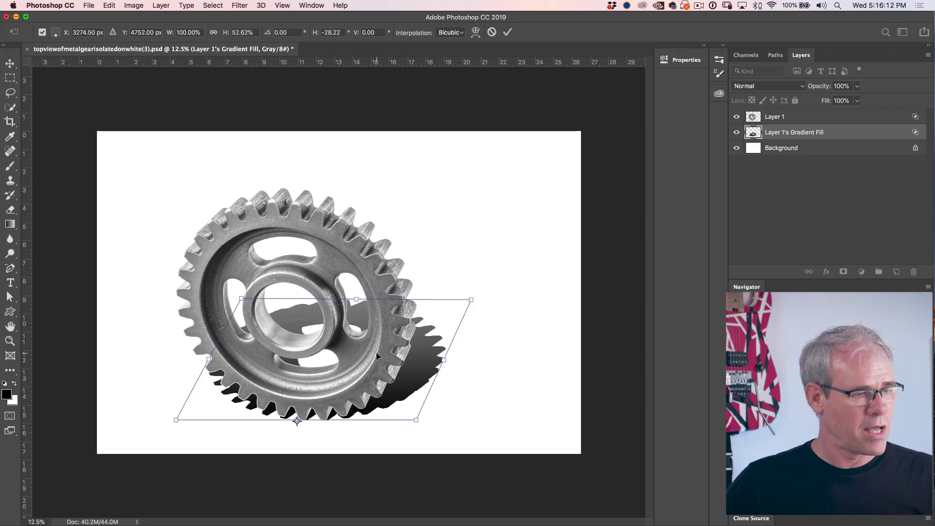
key(Return)
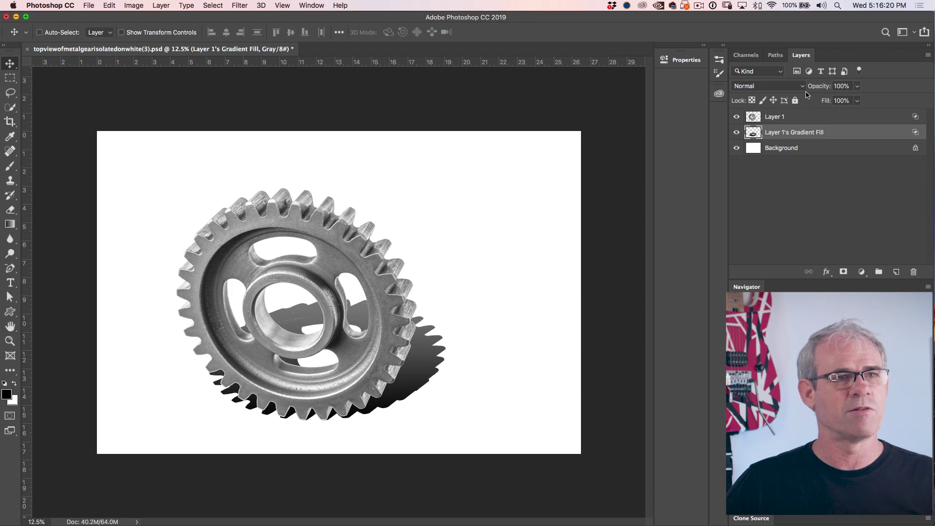
Step: Set the shadow layer to Multiply blend mode at 77% opacity
click(774, 94)
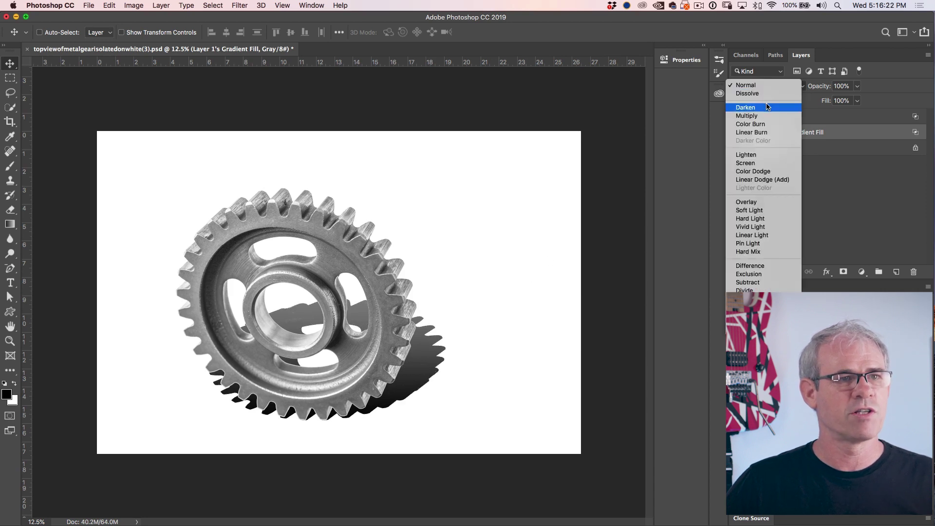
click(764, 117)
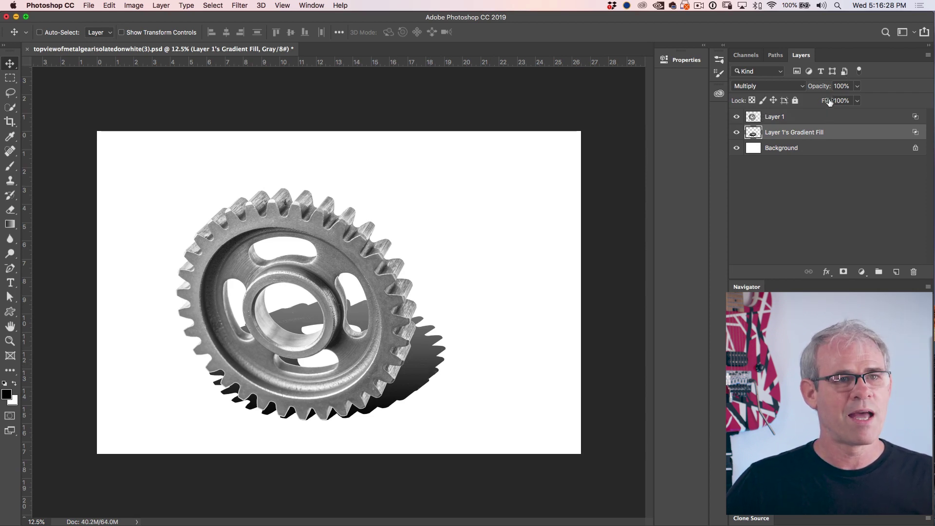
mouse_move(820, 89)
mouse_down()
mouse_move(802, 95)
mouse_move(810, 94)
mouse_up()
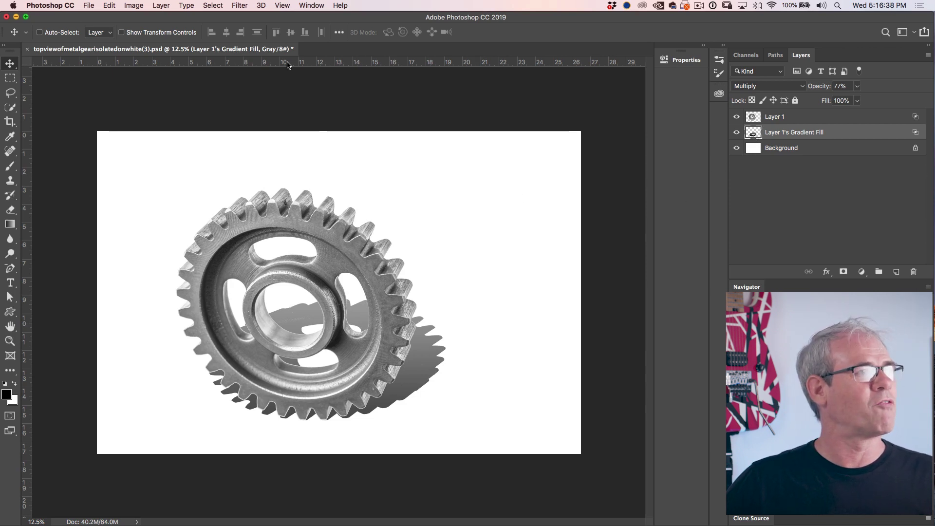
Step: Start a Field Blur on the shadow and raise the main pin's blur to 9 px
click(242, 6)
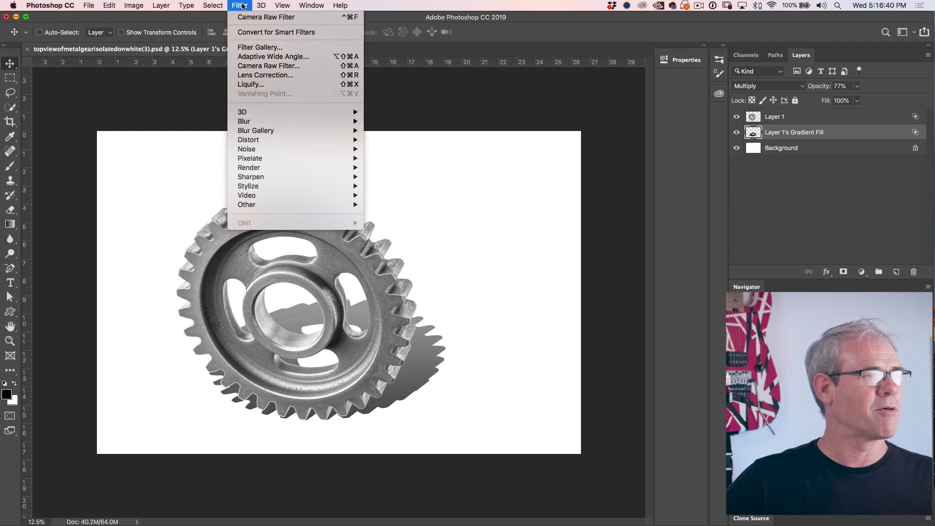
mouse_move(249, 140)
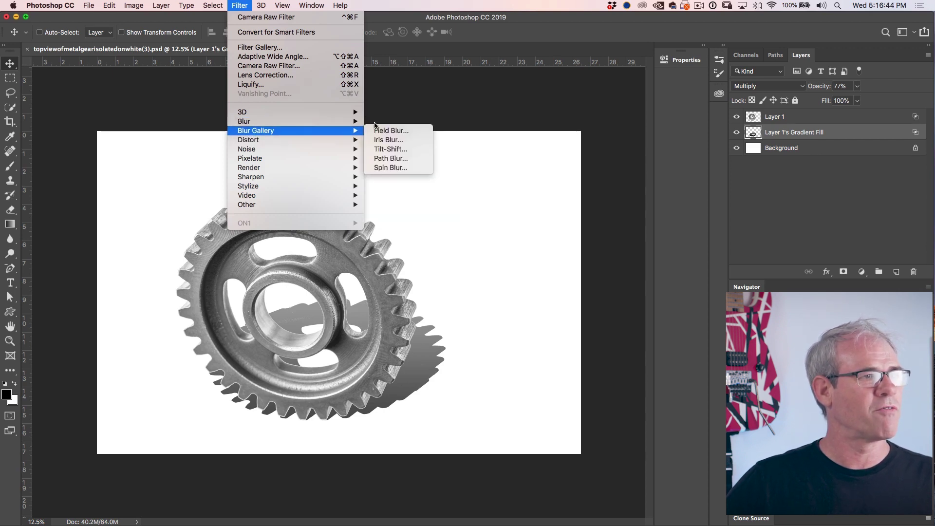
click(397, 130)
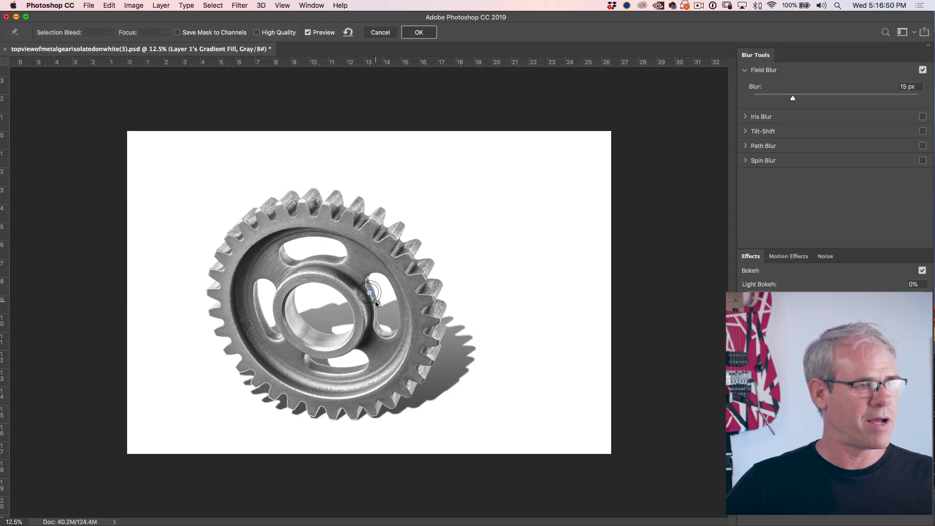
drag(375, 300, 359, 298)
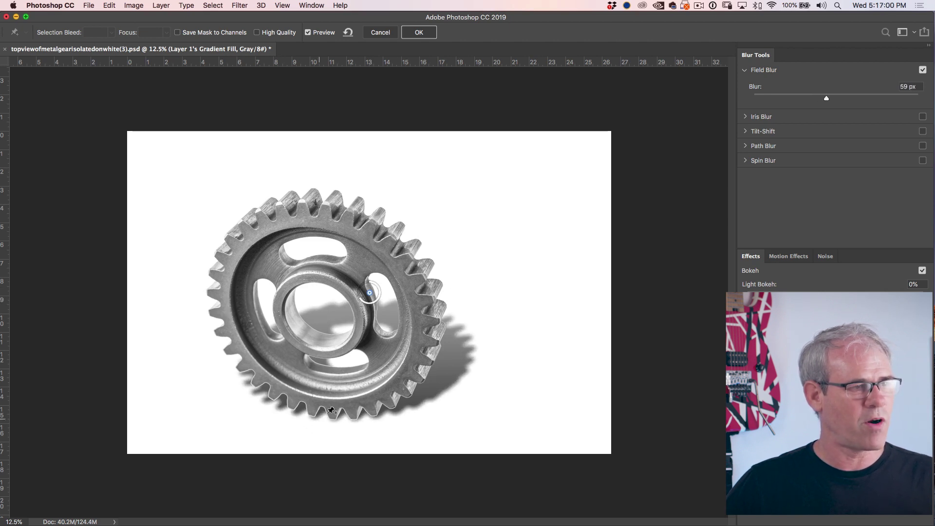
Step: Add a low-blur pin at the gear's base, apply the blur, and try a lighter shadow opacity
click(358, 398)
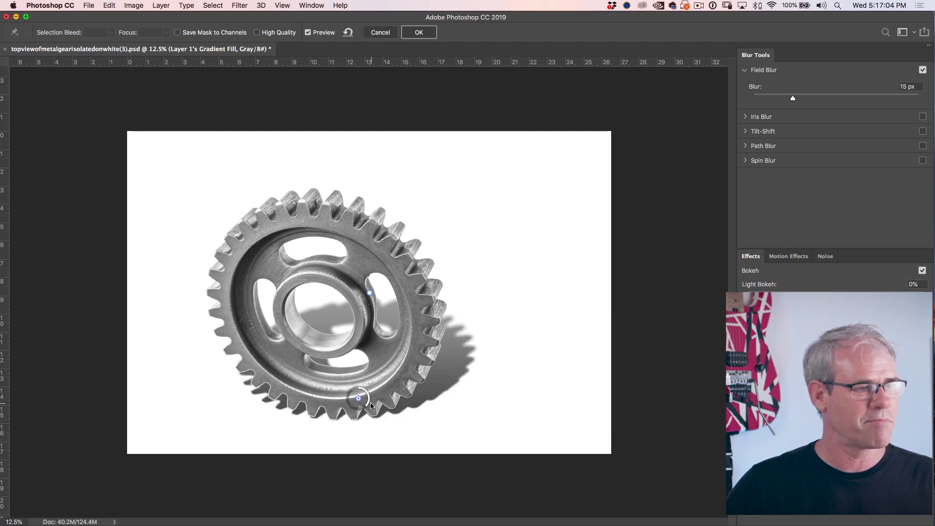
drag(365, 407, 346, 398)
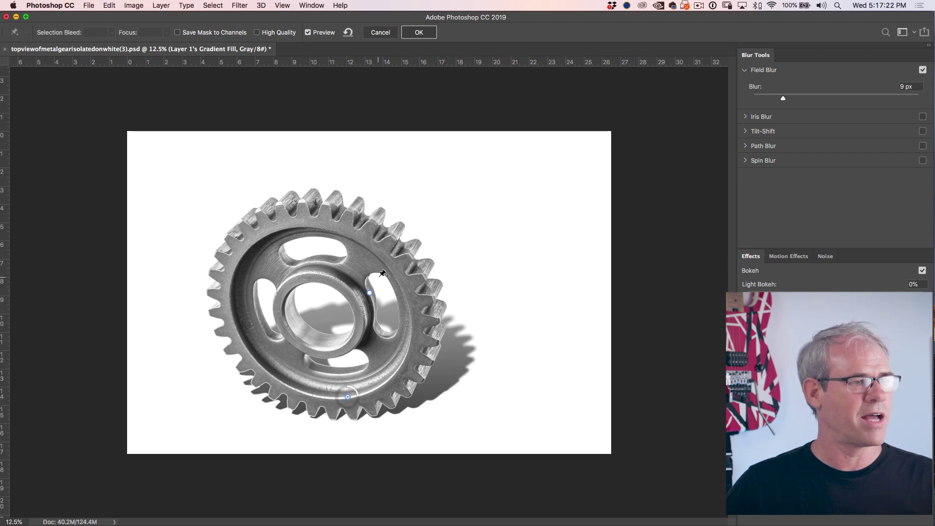
click(420, 32)
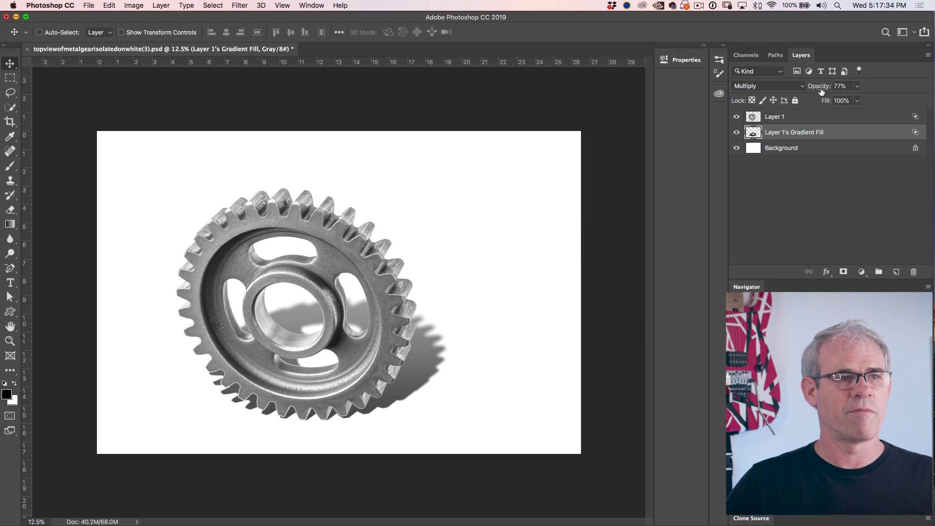
drag(821, 90, 842, 87)
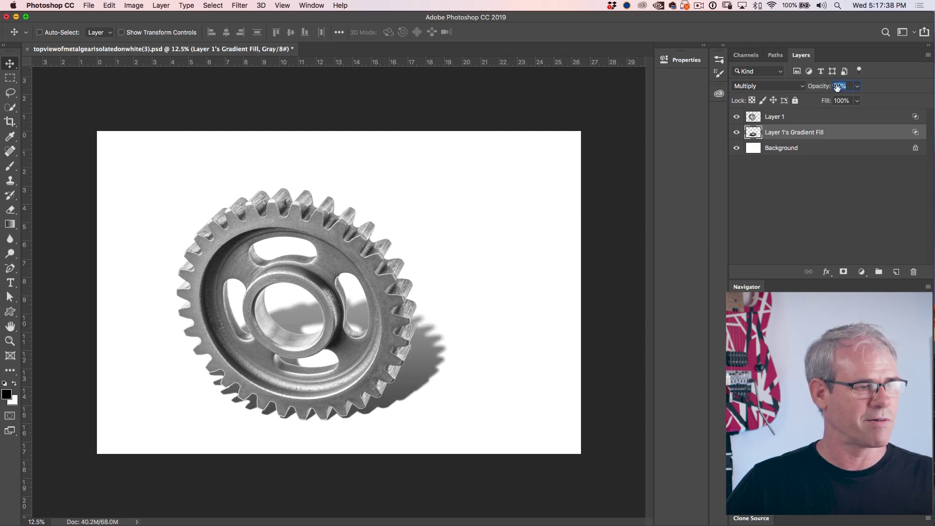
Step: Distort the shadow taller and leaning right by pulling its top corners, then raise its opacity
drag(437, 397, 441, 393)
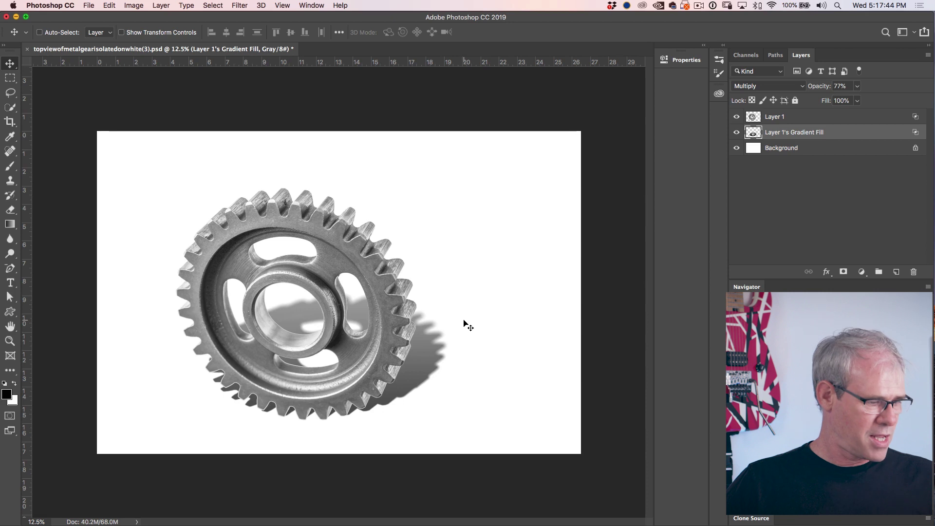
key(super+t)
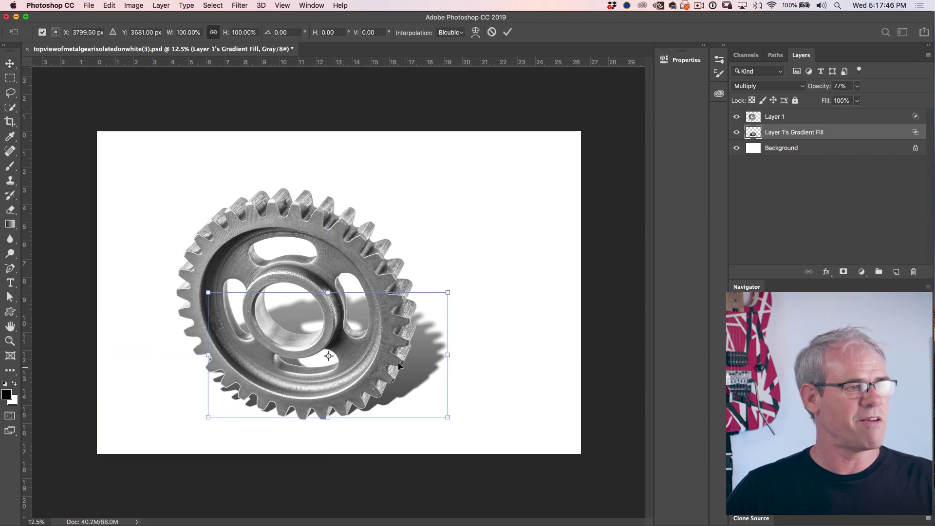
right_click(387, 345)
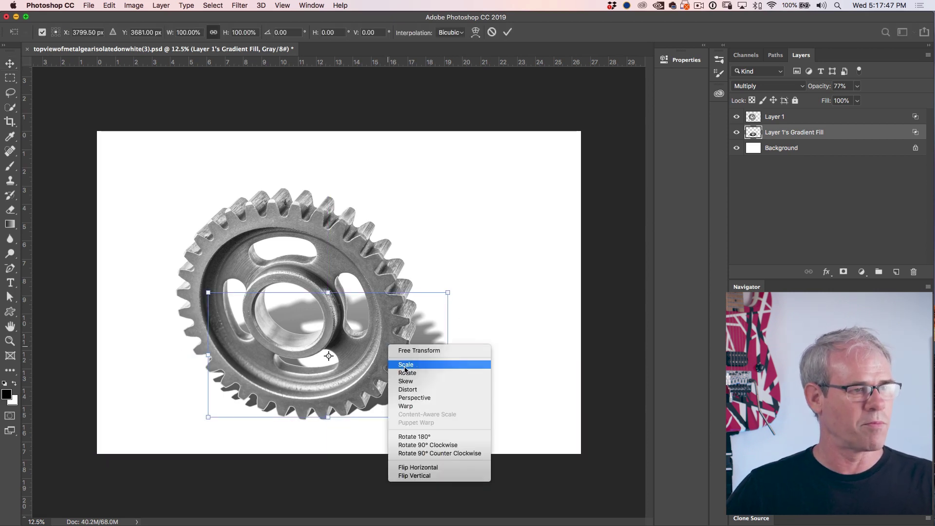
click(420, 390)
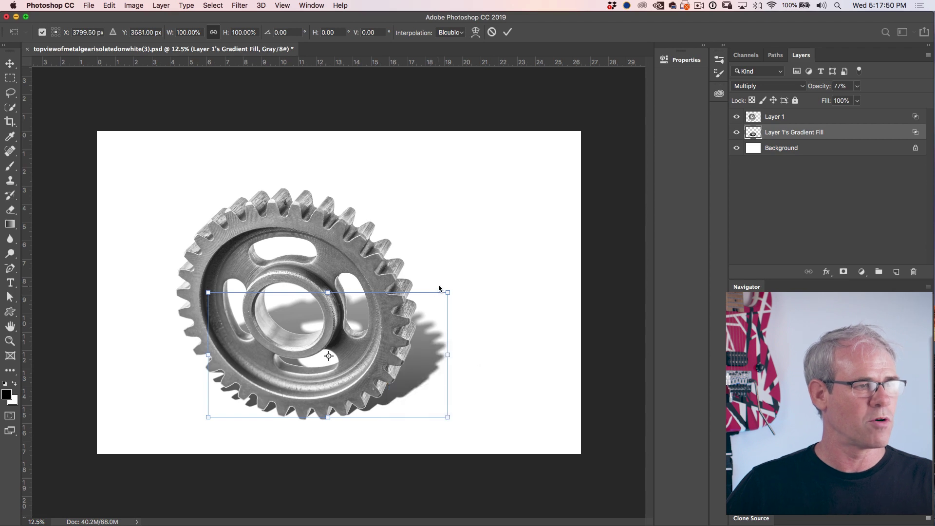
drag(448, 294, 454, 272)
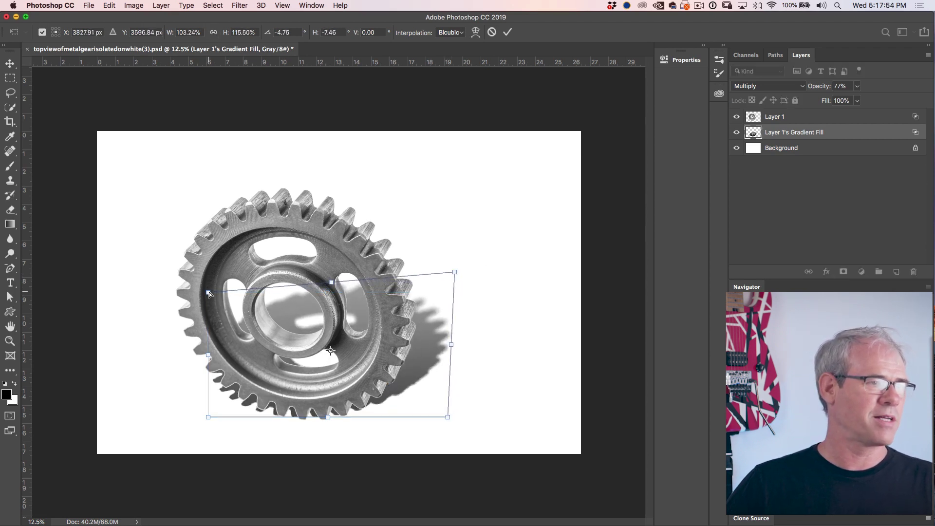
drag(209, 293, 255, 251)
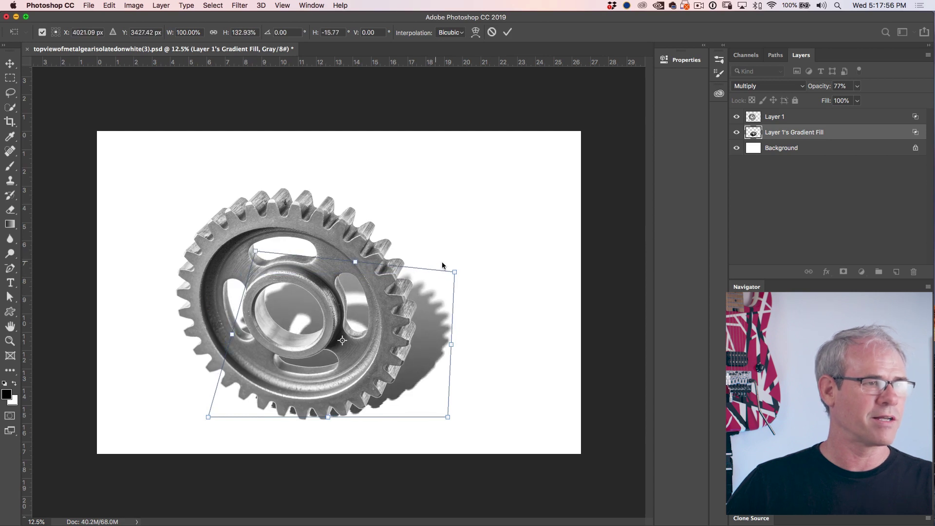
drag(454, 272, 473, 241)
key(Return)
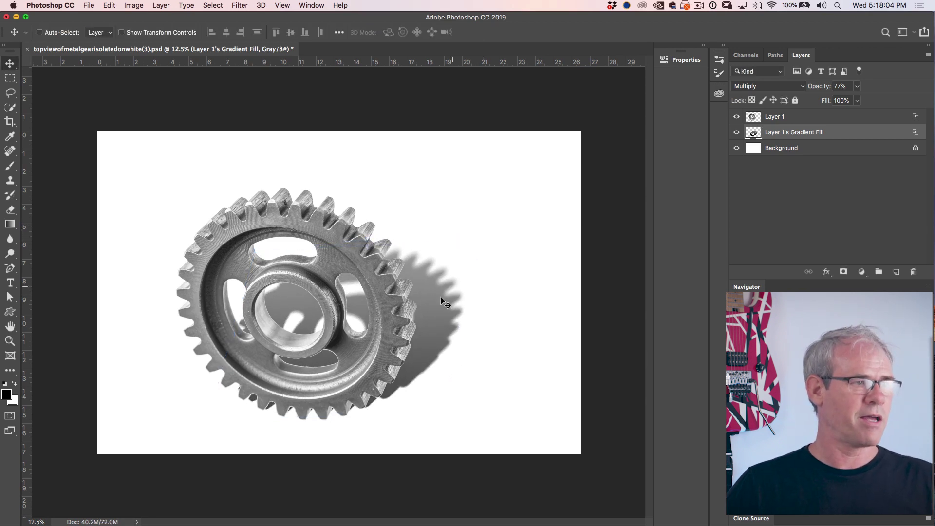
drag(329, 417, 353, 403)
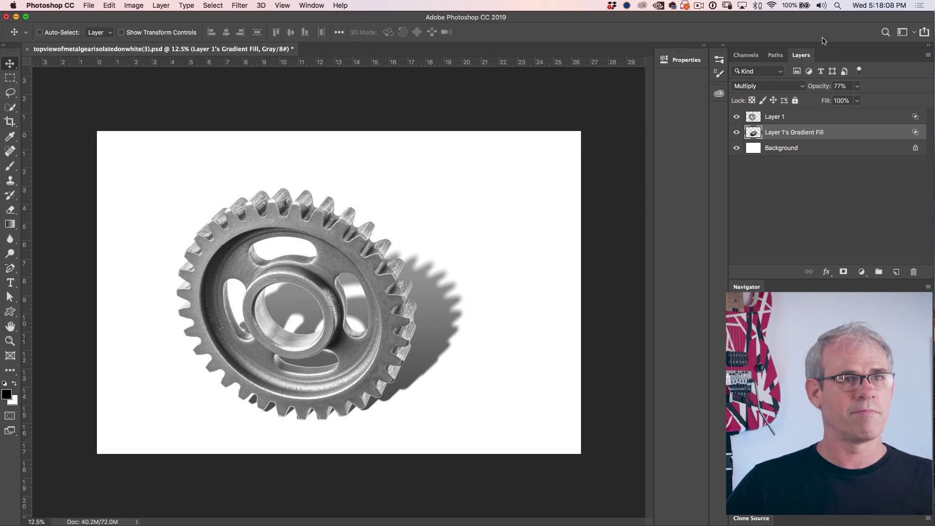
drag(819, 86, 828, 86)
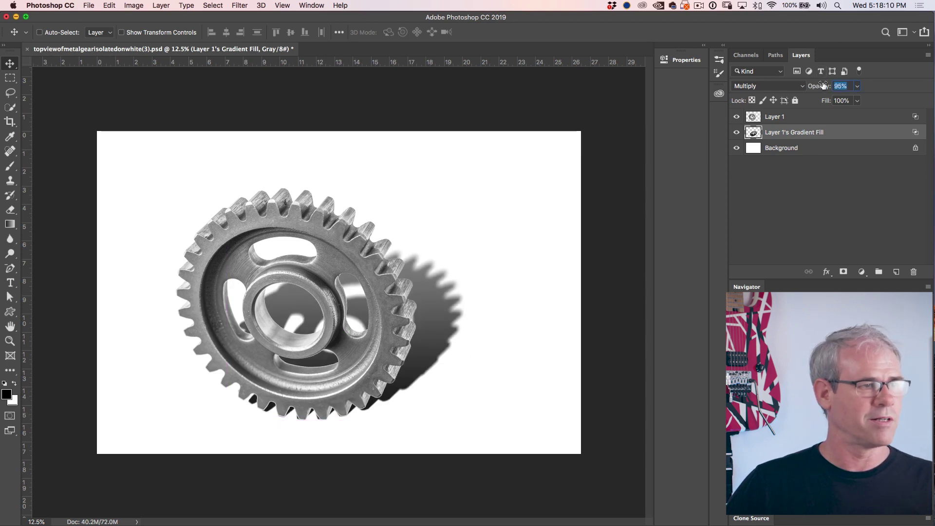